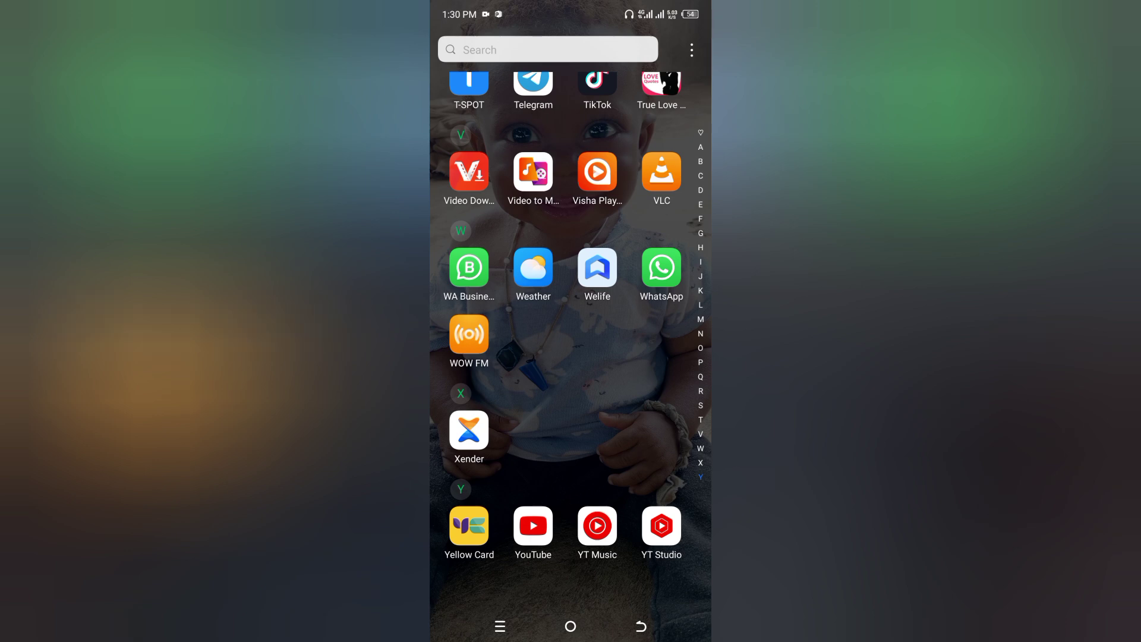
{"action": "scroll", "coordinate": [572, 340], "scroll_direction": "up", "scroll_amount": 10}
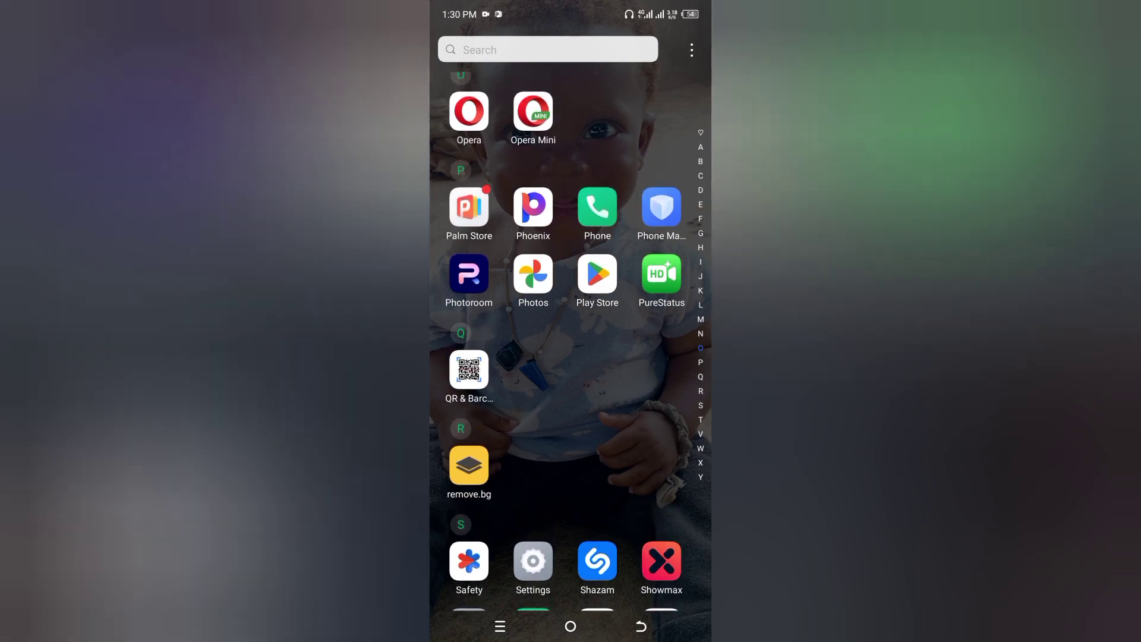
Launch Google Play Store and search for Facebook via the 'fac' suggestion.
{"action": "left_click", "coordinate": [597, 274]}
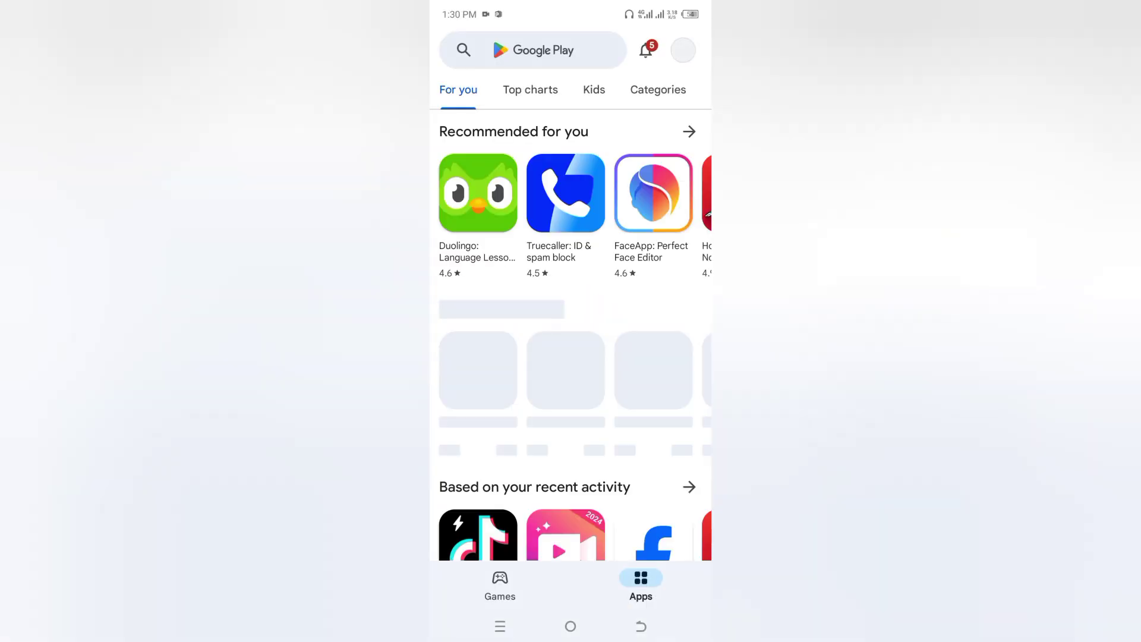
{"action": "scroll", "coordinate": [571, 339], "scroll_direction": "down", "scroll_amount": 5}
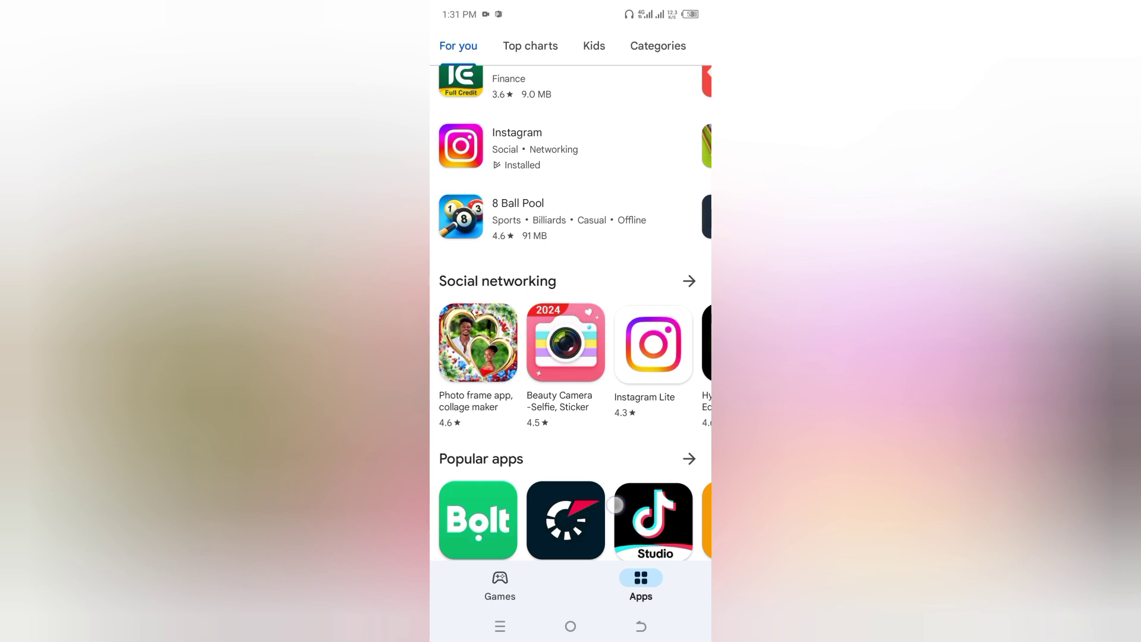
{"action": "scroll", "coordinate": [611, 506], "scroll_direction": "down", "scroll_amount": 6}
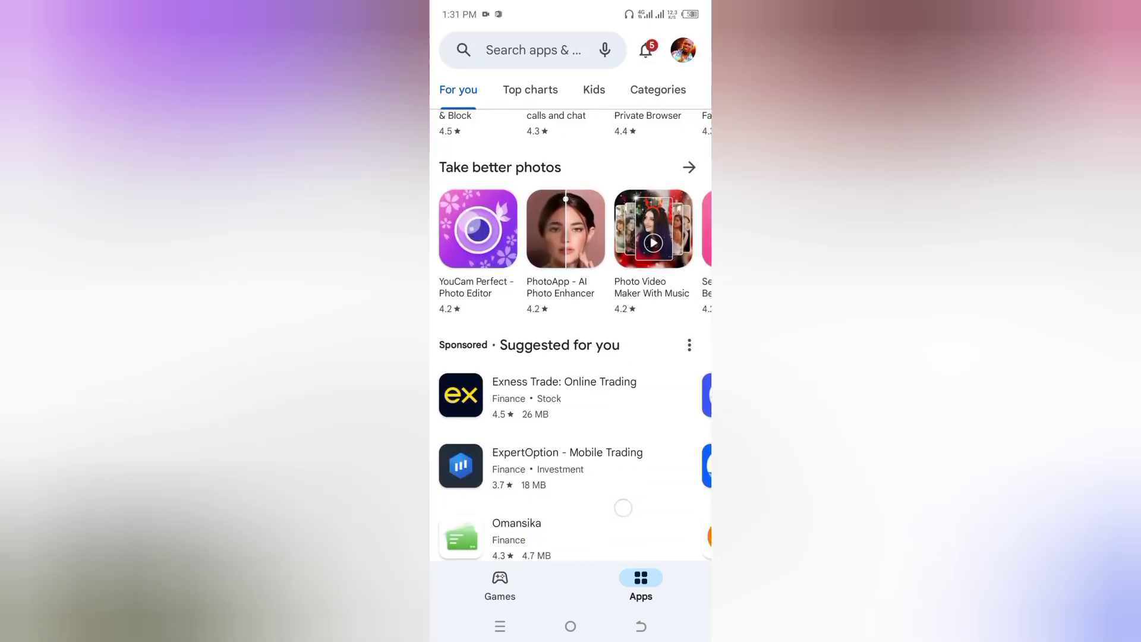
{"action": "scroll", "coordinate": [621, 507], "scroll_direction": "up", "scroll_amount": 3}
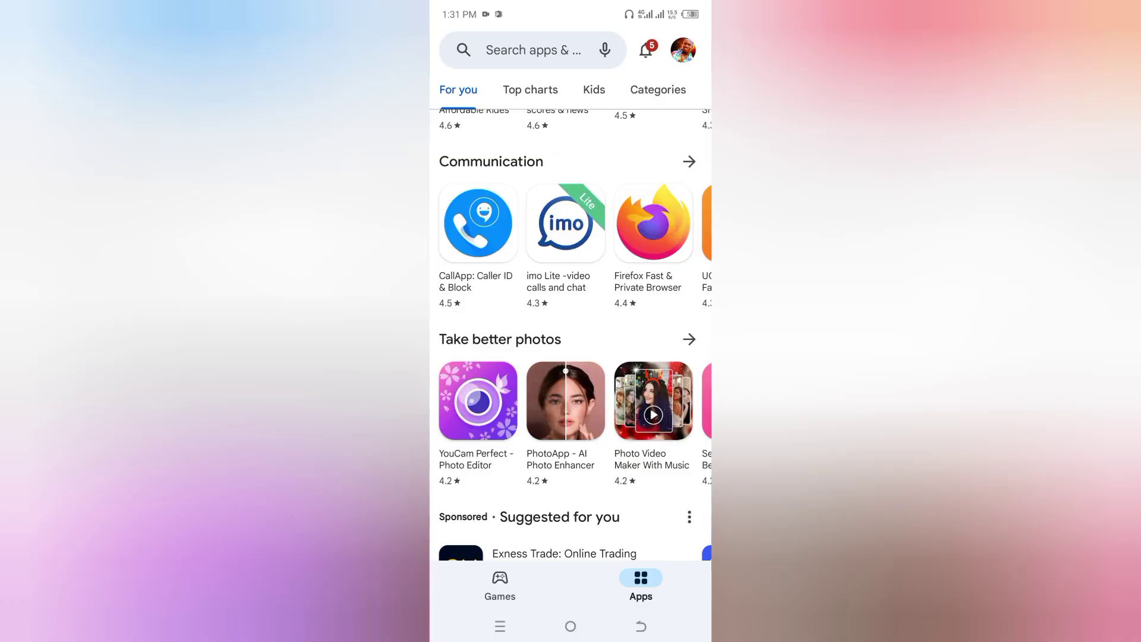
{"action": "left_click", "coordinate": [528, 52]}
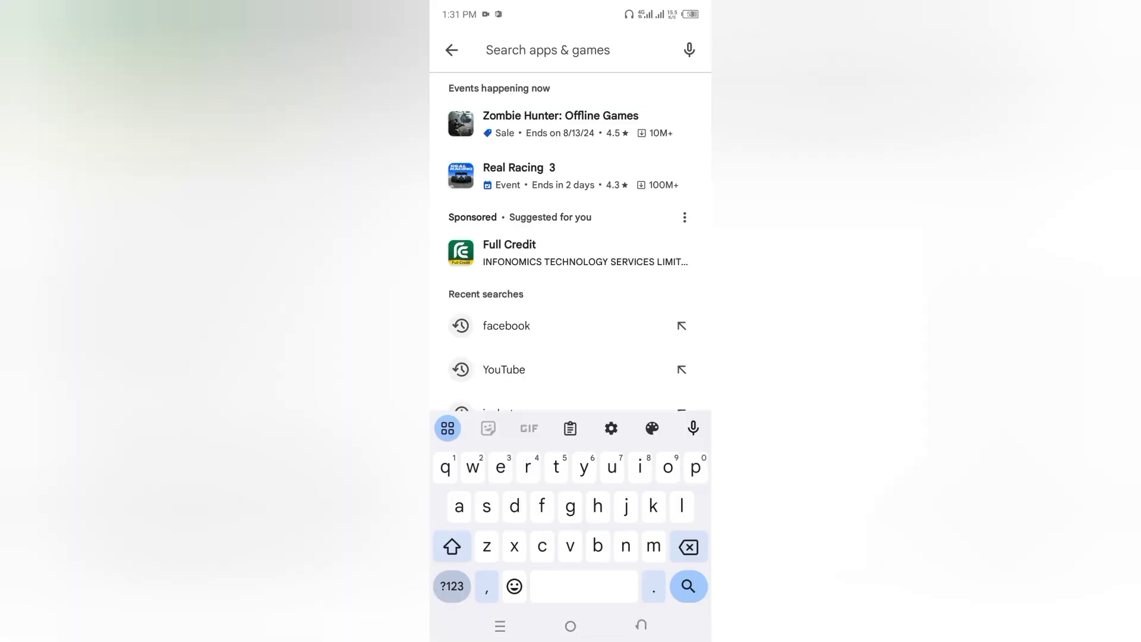
{"action": "type", "text": "fac"}
{"action": "left_click", "coordinate": [627, 428]}
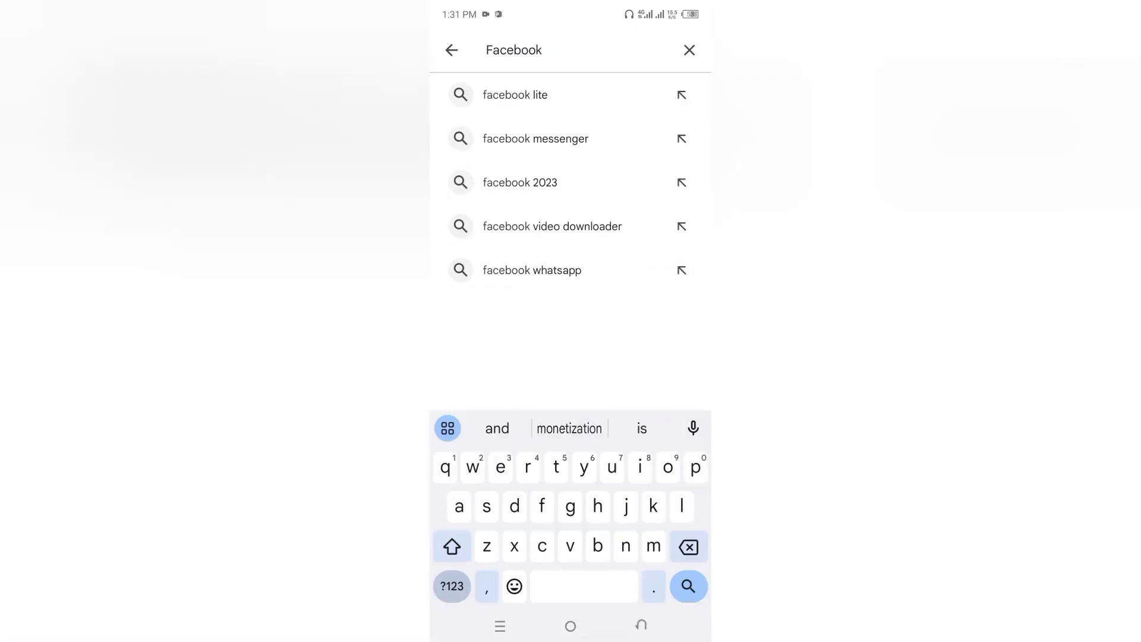
{"action": "key", "text": "Return"}
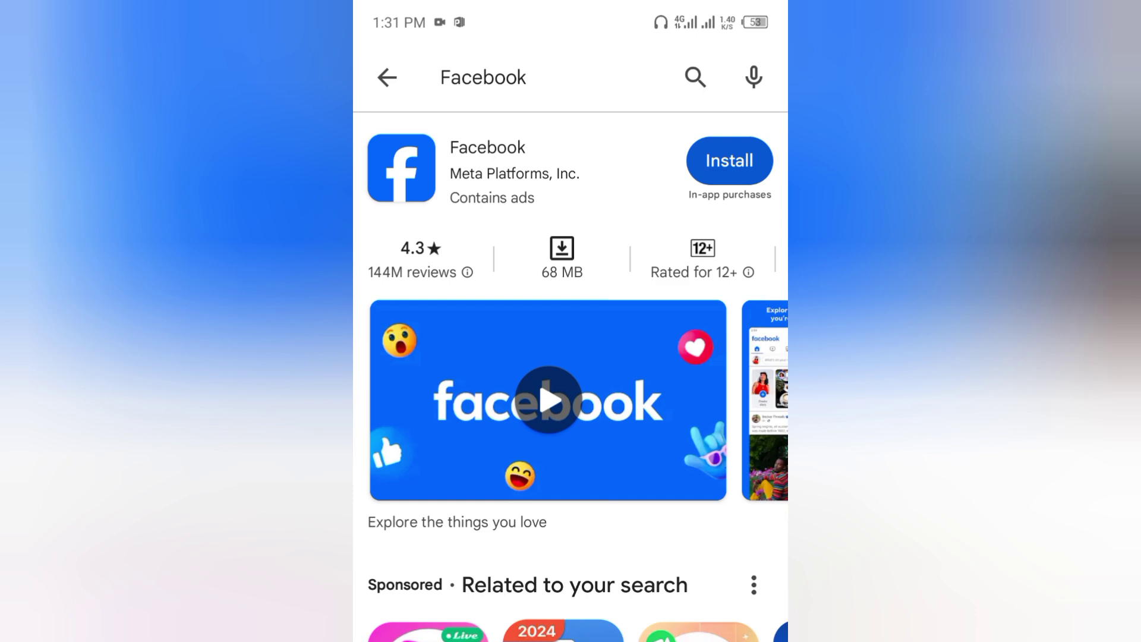
Install the Facebook app by Meta Platforms from its listing.
{"action": "left_click", "coordinate": [730, 161]}
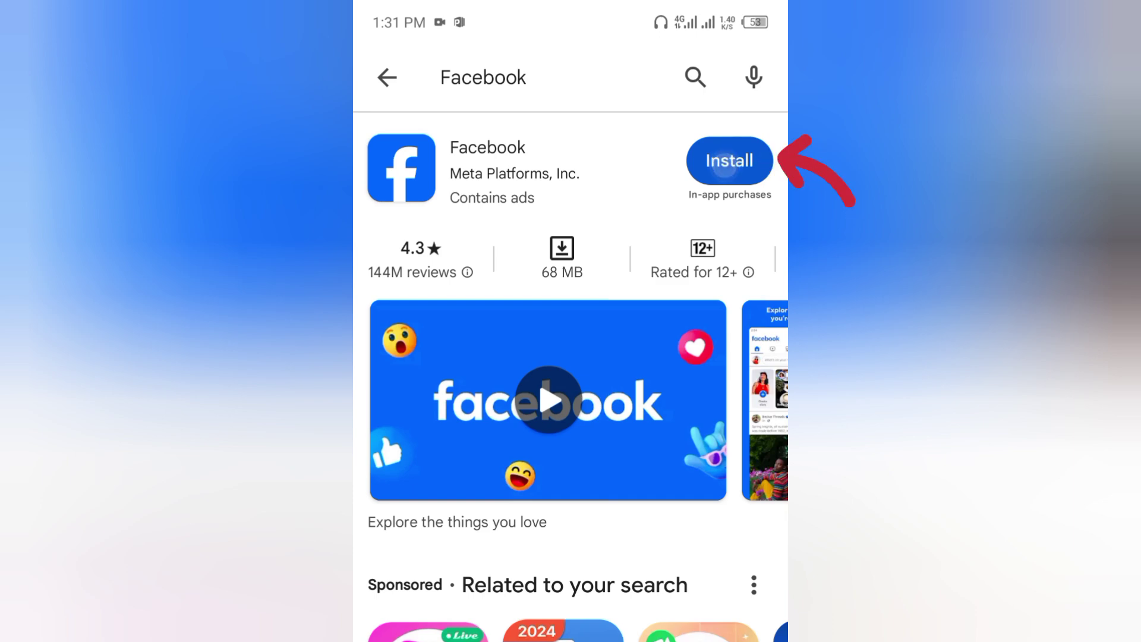